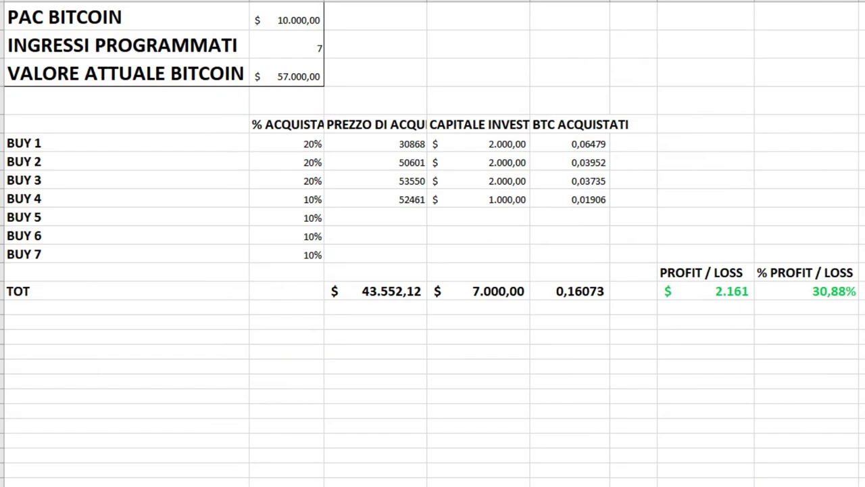
# Examine the purchase percentages assigned to entries BUY 1 through BUY 7.
pyautogui.click(155, 140)
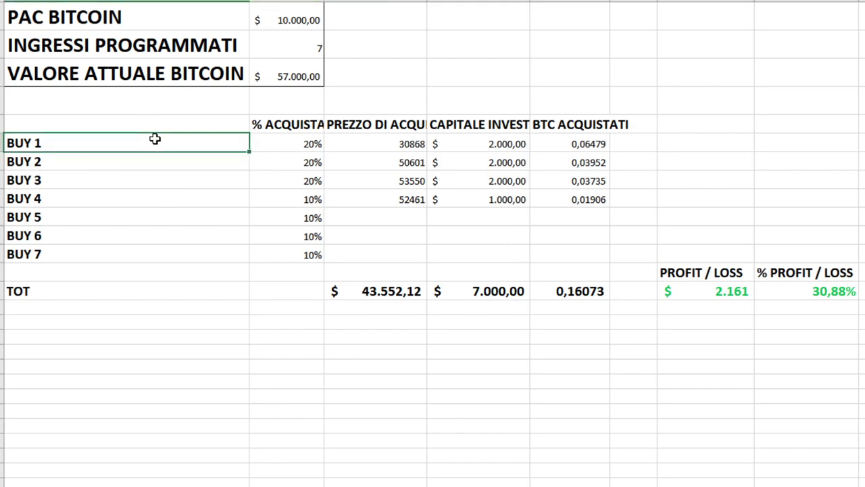
pyautogui.press('Right')
pyautogui.press('Down')
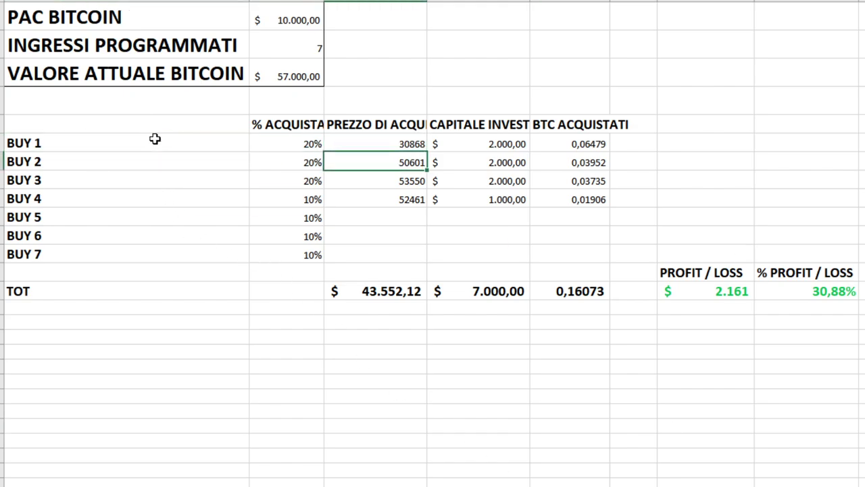
pyautogui.press('Down')
pyautogui.press('Down')
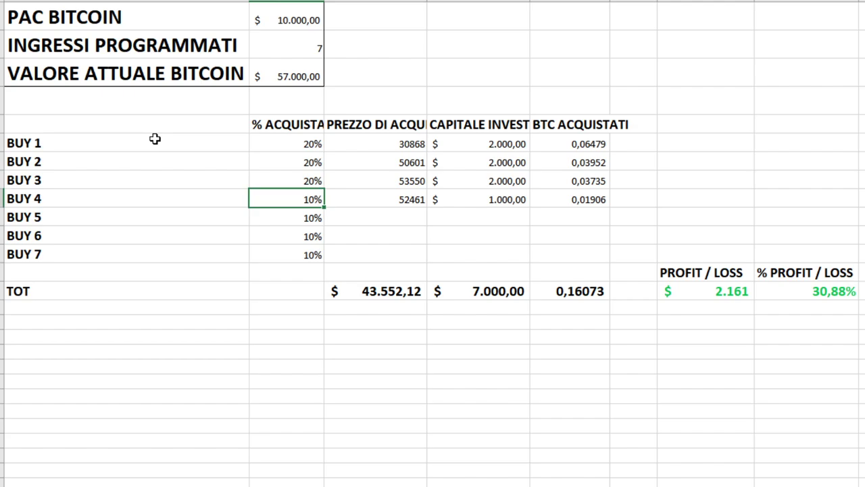
pyautogui.press('Down')
pyautogui.press('Down')
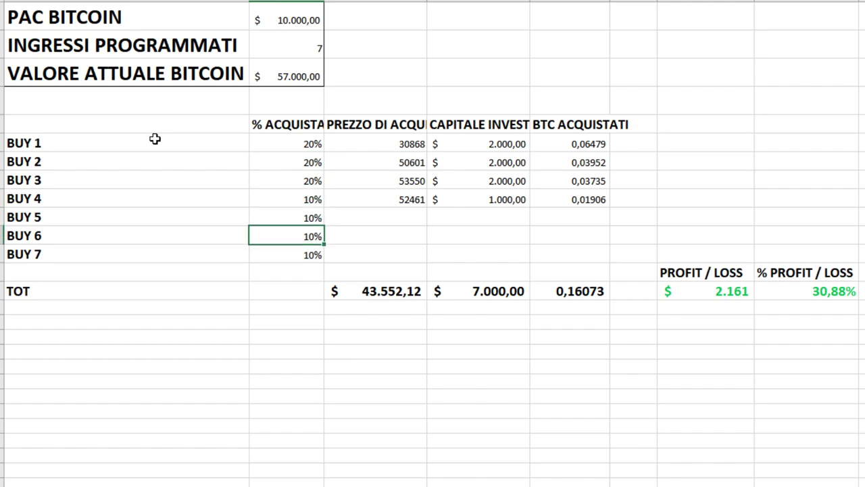
pyautogui.press('Down')
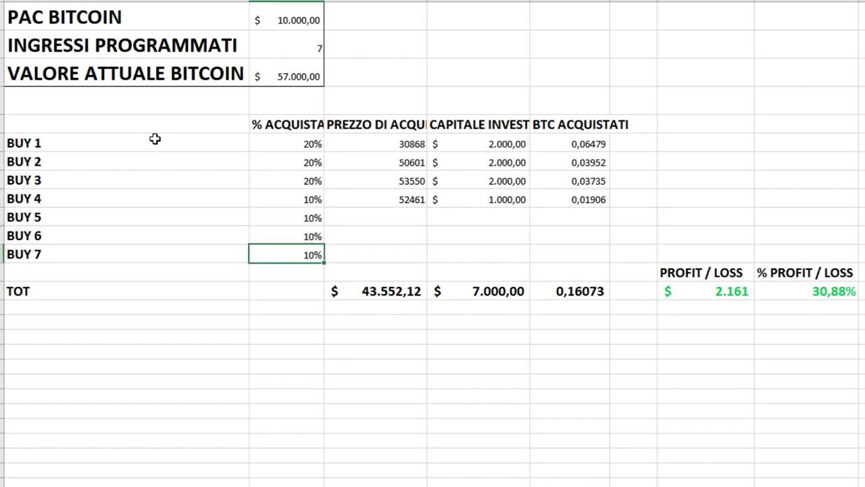
pyautogui.press('Up')
pyautogui.press('Up')
pyautogui.press('Up')
pyautogui.press('Up')
pyautogui.press('Up')
pyautogui.press('Up')
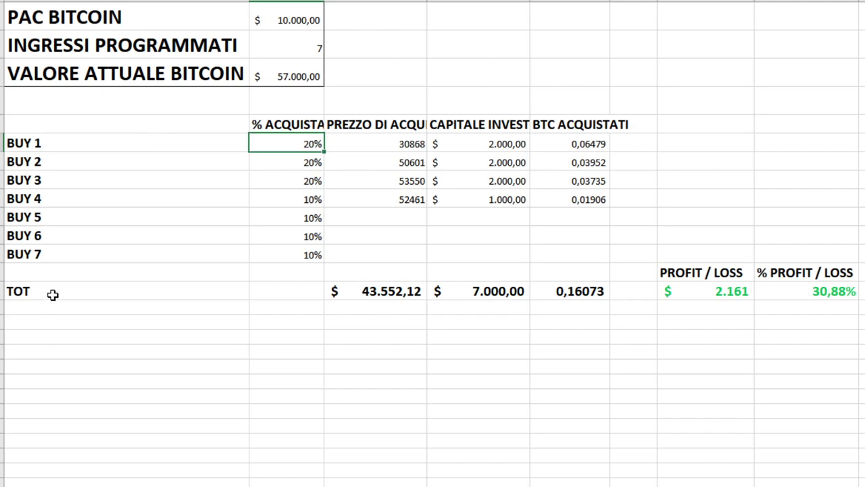
# Review the PAC Bitcoin capital, planned number of entries and current Bitcoin value, ending at the BUY 1 percentage.
pyautogui.click(127, 17)
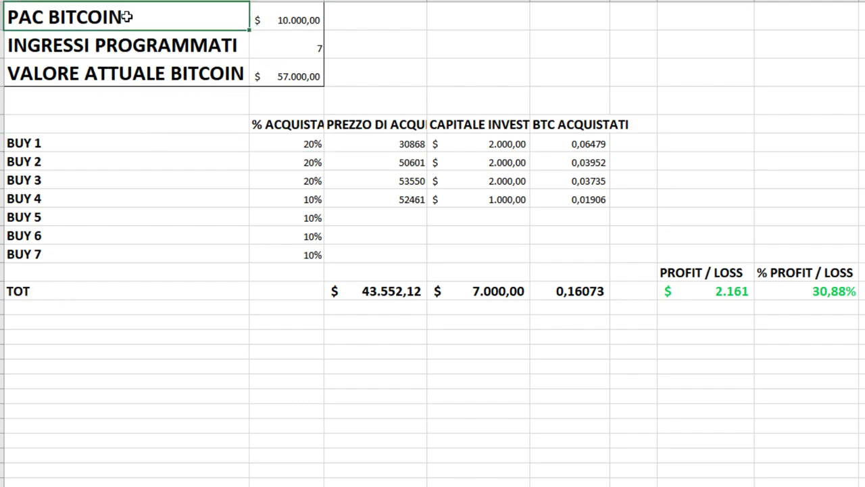
pyautogui.press('Right')
pyautogui.press('Down')
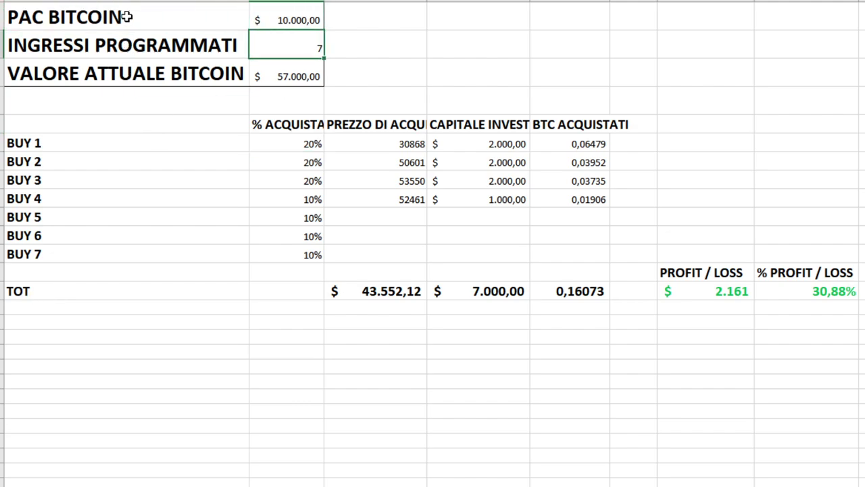
pyautogui.press('Down')
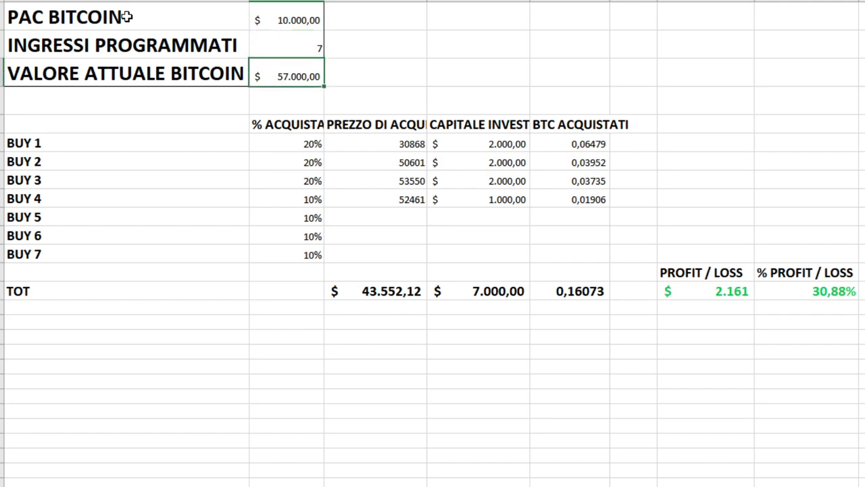
pyautogui.press('Down')
pyautogui.press('Down')
pyautogui.press('Down')
pyautogui.press('Down')
pyautogui.press('Down')
pyautogui.press('Down')
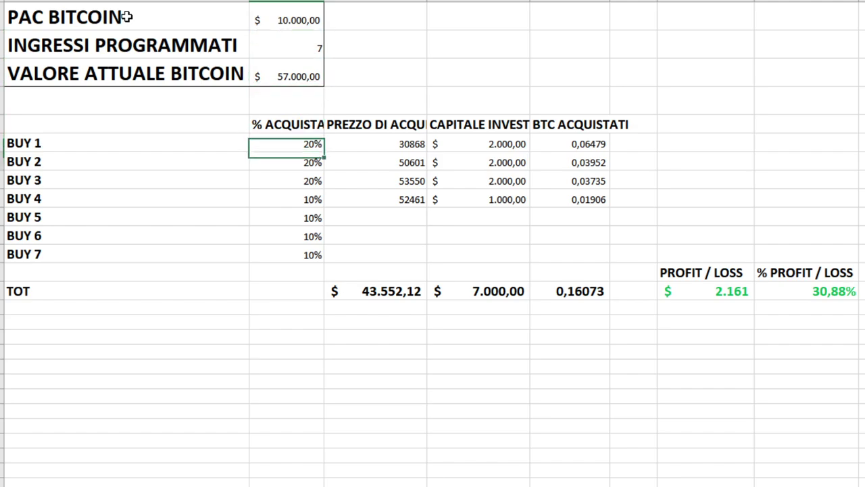
pyautogui.press('Up')
pyautogui.press('Up')
pyautogui.press('Up')
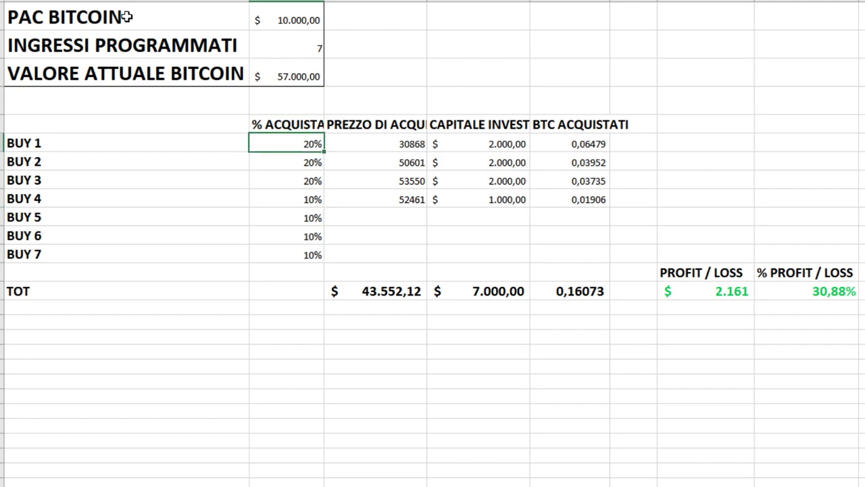
# Review the BUY 1 purchase price and the invested capital and purchased BTC columns for BUY 1 to BUY 4.
pyautogui.press('Right')
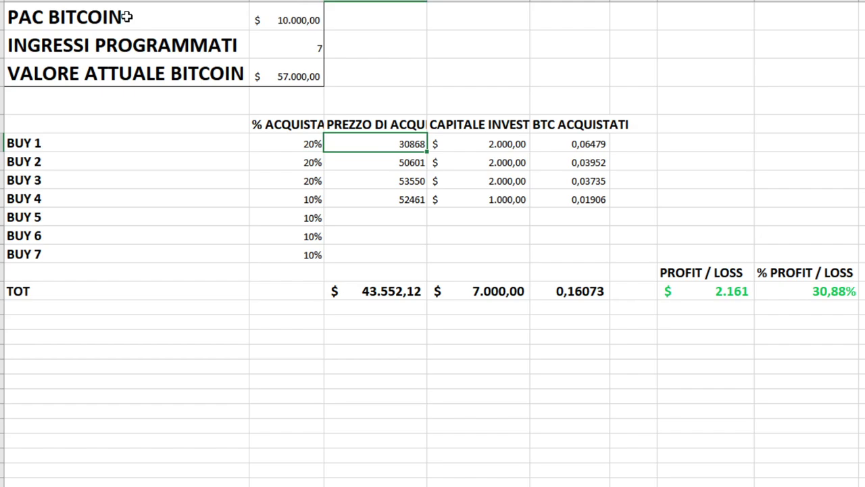
pyautogui.click(514, 144)
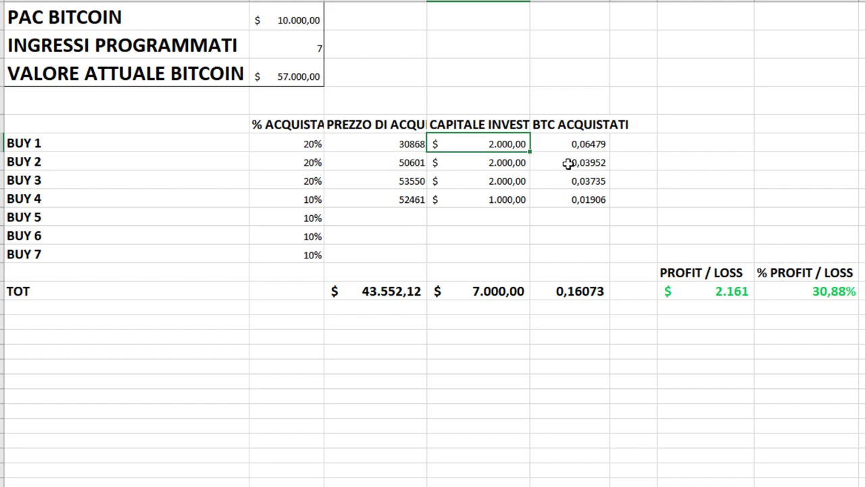
pyautogui.moveTo(493, 143); pyautogui.dragTo(489, 206)
pyautogui.click(602, 97)
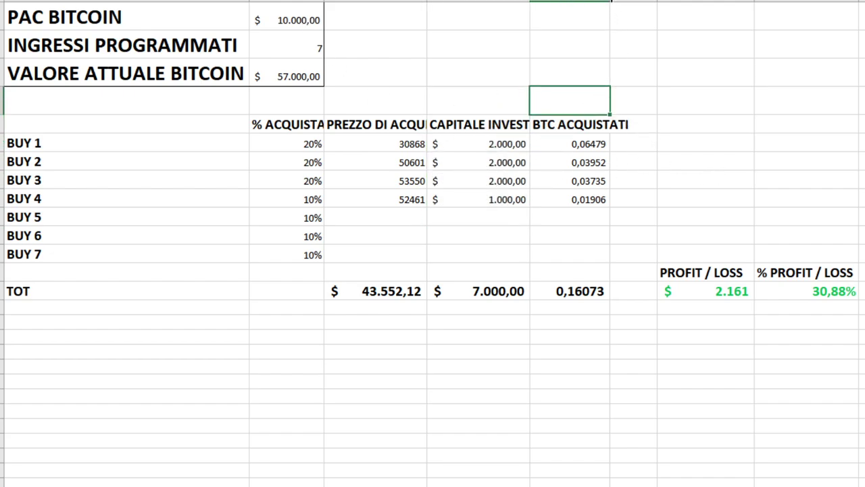
pyautogui.moveTo(590, 126); pyautogui.dragTo(599, 210)
pyautogui.click(683, 192)
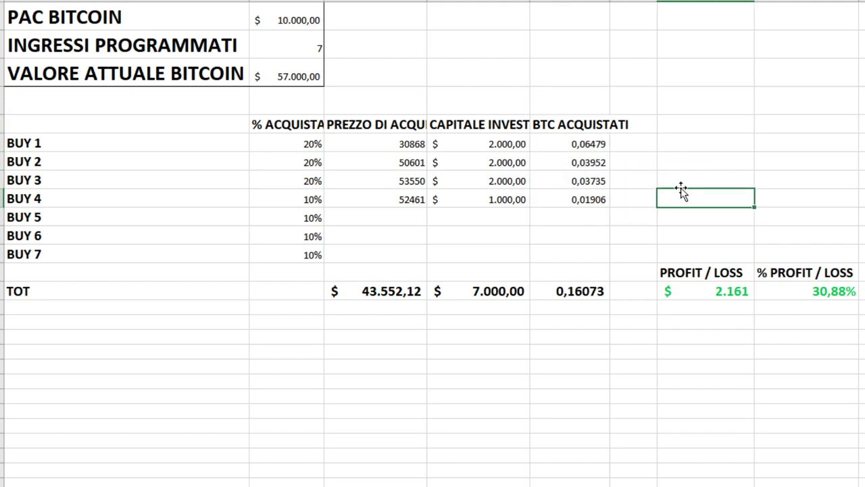
pyautogui.click(526, 144)
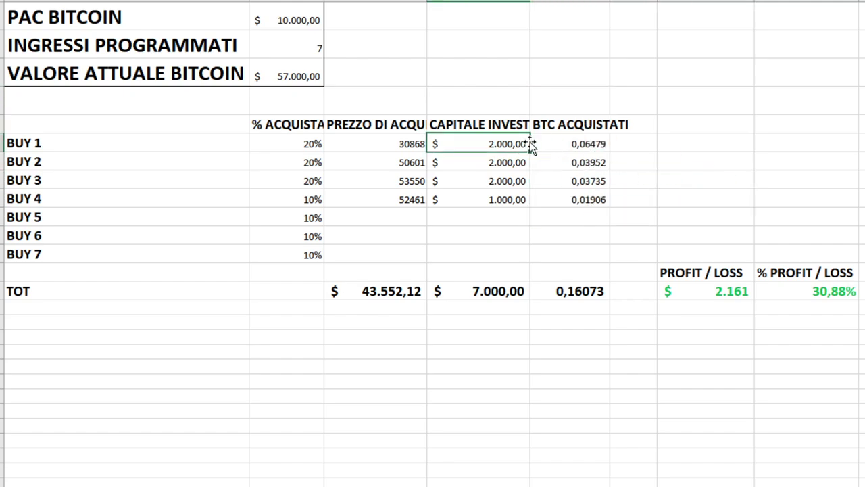
# Inspect the purchase prices and invested capital of entries BUY 2, BUY 3 and BUY 4.
pyautogui.click(77, 166)
pyautogui.press('Right')
pyautogui.press('Right')
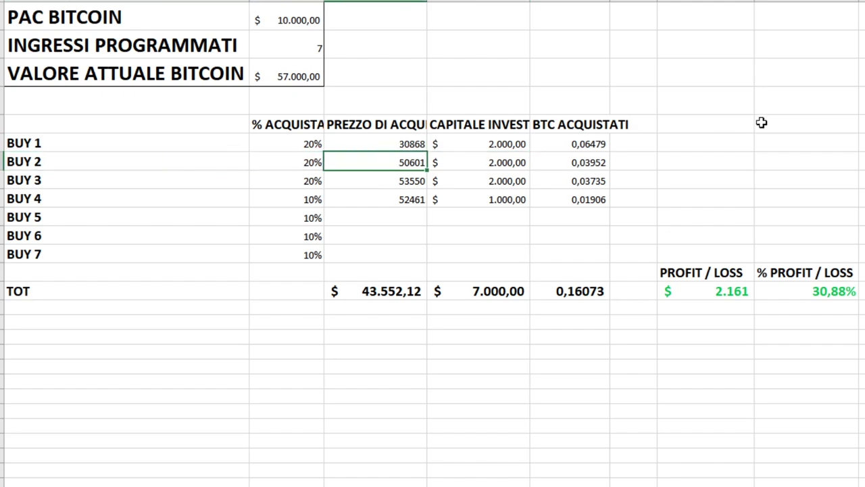
pyautogui.press('Down')
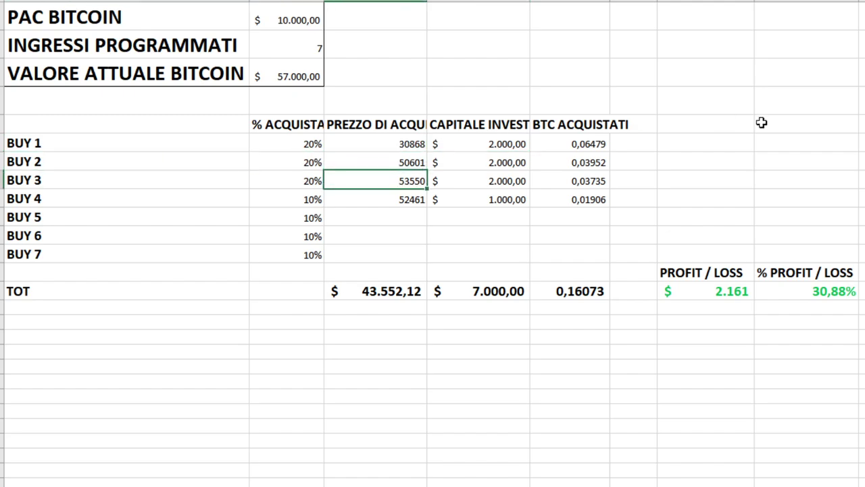
pyautogui.press('Right')
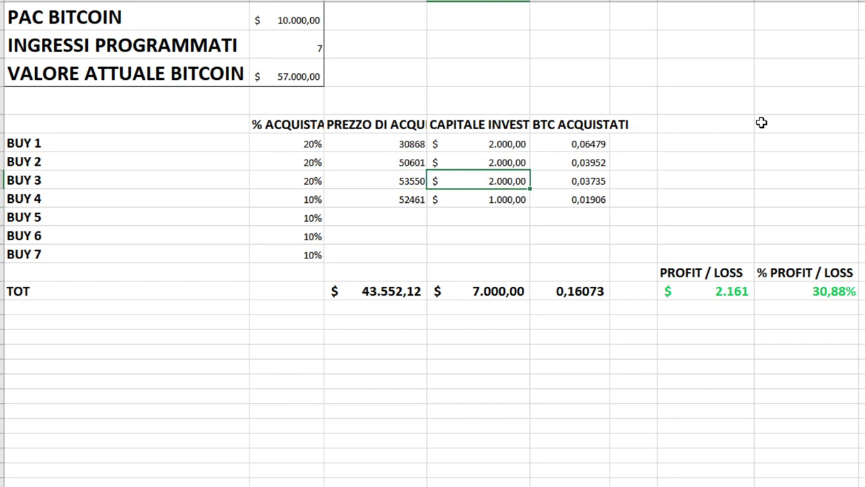
pyautogui.press('Down')
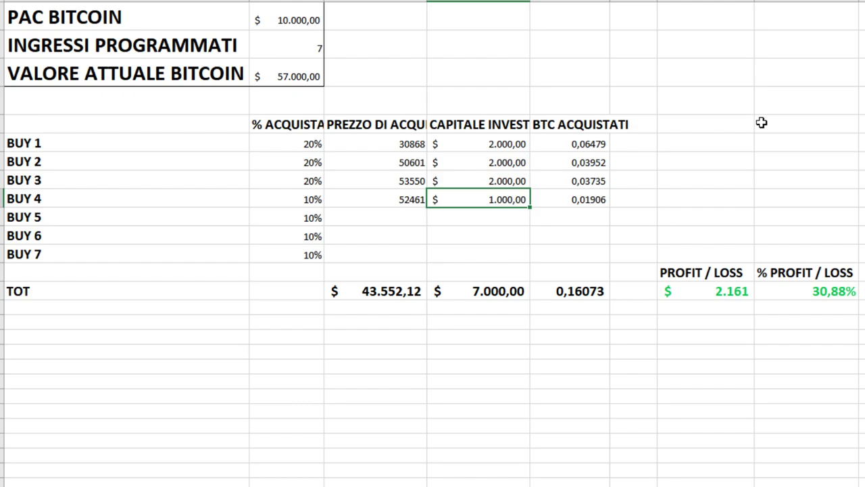
pyautogui.press('Left')
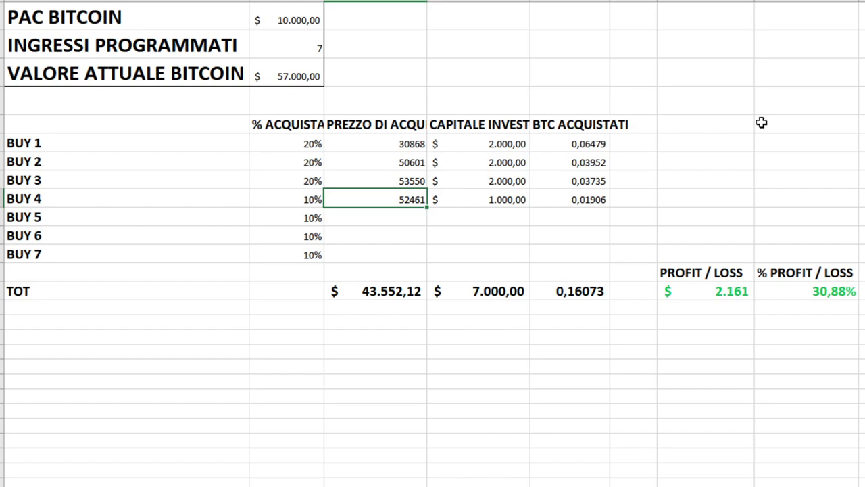
# Examine the average purchase price and total invested capital in the TOT row, comparing them with the entries above.
pyautogui.press('Down')
pyautogui.press('Down')
pyautogui.press('Down')
pyautogui.press('Down')
pyautogui.press('Down')
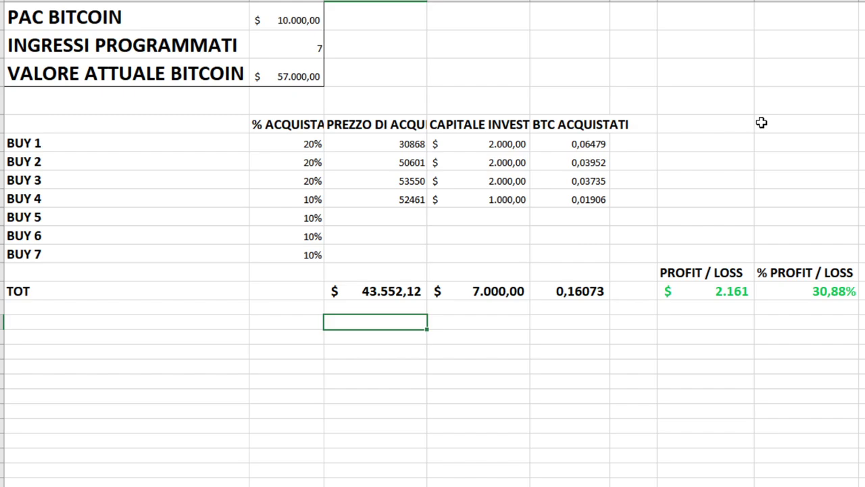
pyautogui.press('Up')
pyautogui.press('Right')
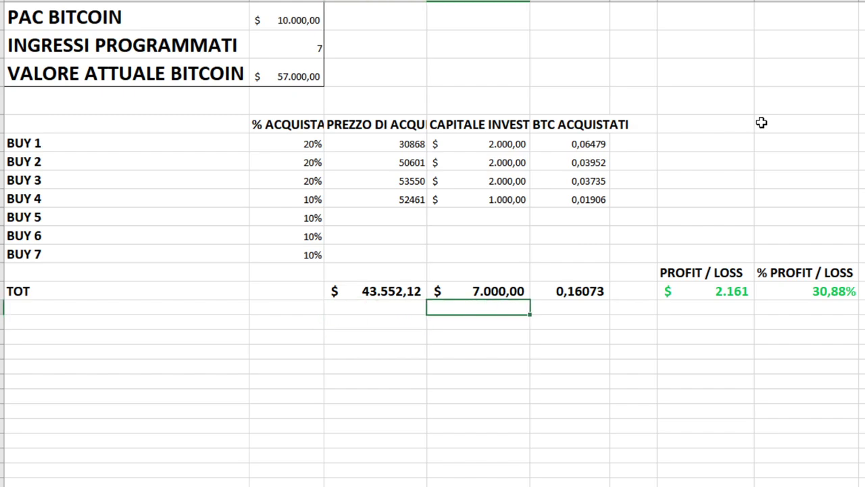
pyautogui.press('Up')
pyautogui.press('Up')
pyautogui.press('Up')
pyautogui.press('Up')
pyautogui.press('Up')
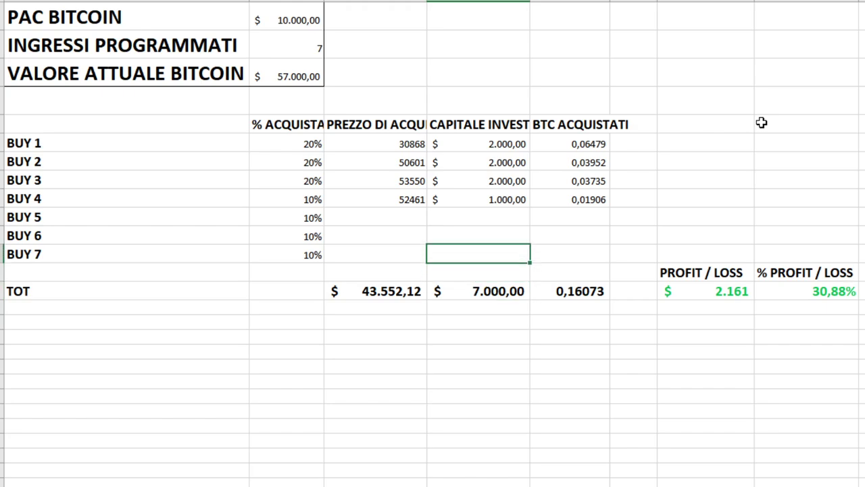
pyautogui.press('Down')
pyautogui.press('Down')
pyautogui.press('Down')
pyautogui.press('Down')
# Examine the total BTC purchased, the profit/loss amount and the profit/loss percentage in the TOT row.
pyautogui.press('Right')
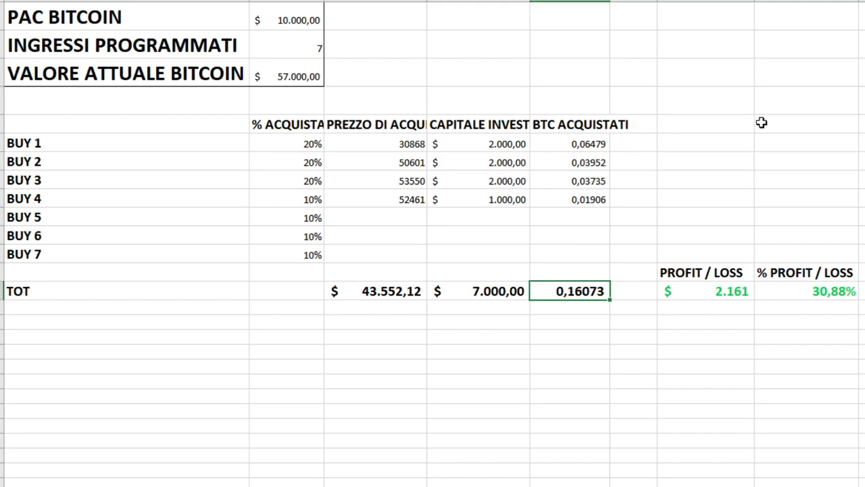
pyautogui.press('Right')
pyautogui.press('Right')
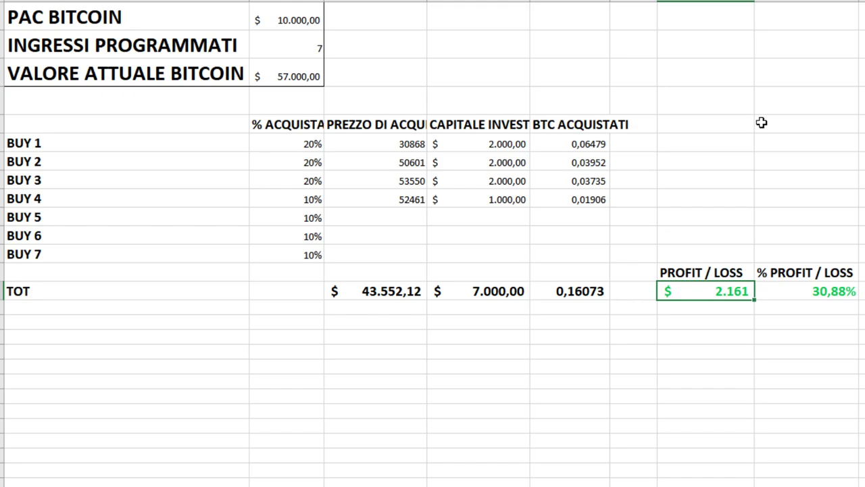
pyautogui.press('Left')
pyautogui.press('Left')
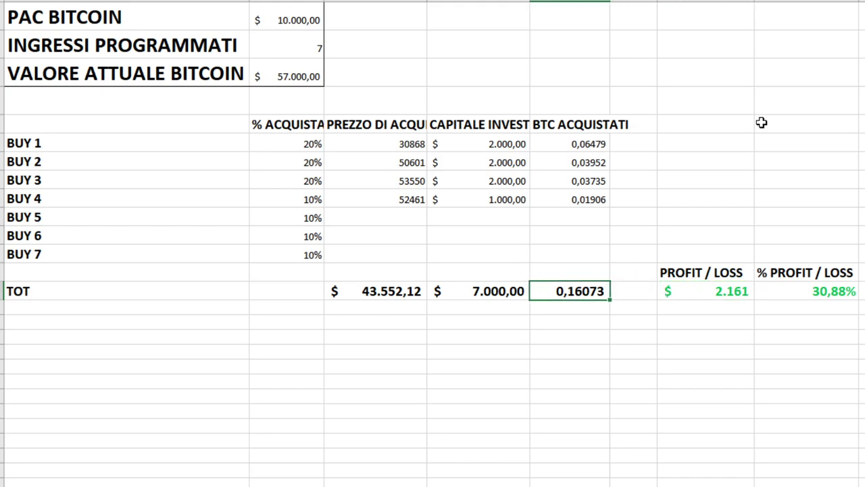
pyautogui.press('Left')
pyautogui.press('Right')
pyautogui.press('Right')
pyautogui.press('Right')
pyautogui.press('Right')
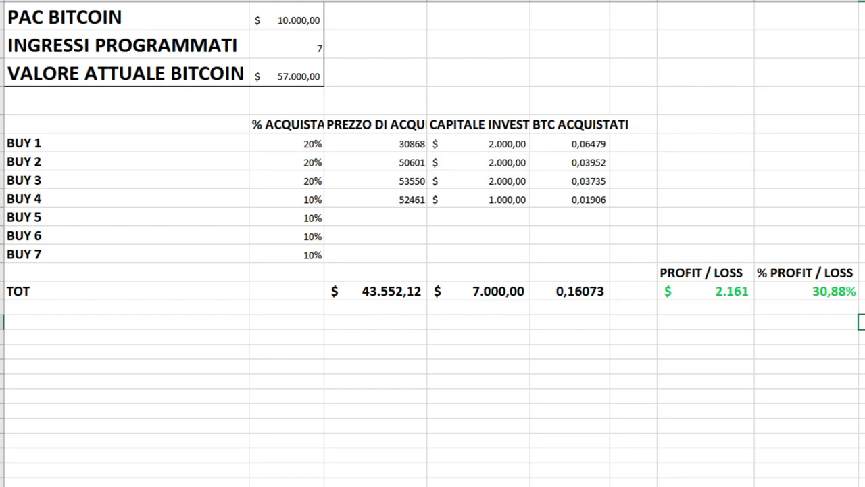
# Set the BUY 1 purchase price to 50000 to test its effect on the totals.
pyautogui.click(418, 146)
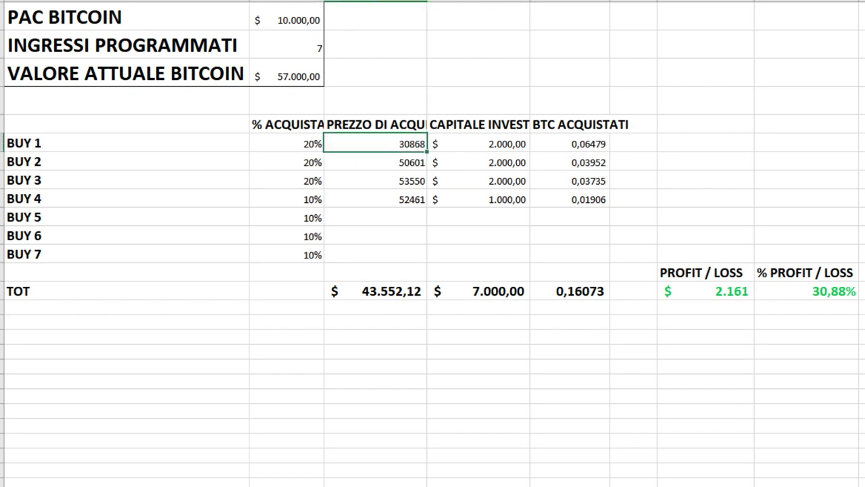
pyautogui.write('50000')
pyautogui.press('Return')
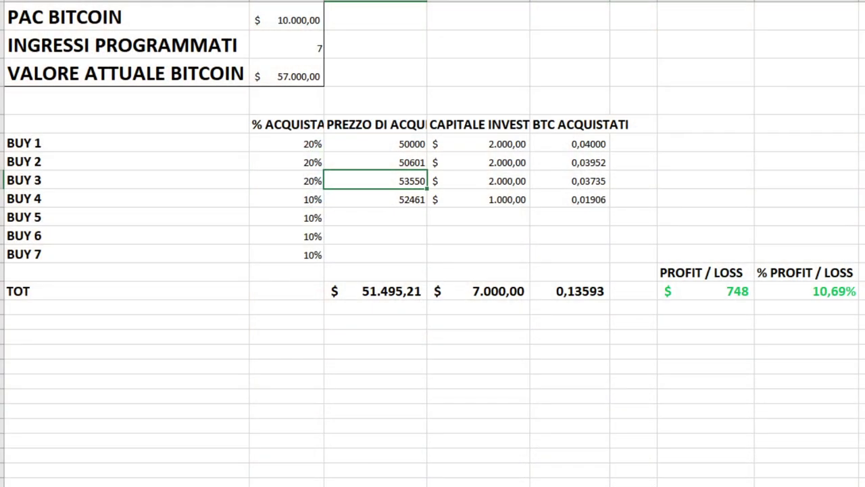
pyautogui.click(376, 162)
pyautogui.click(375, 144)
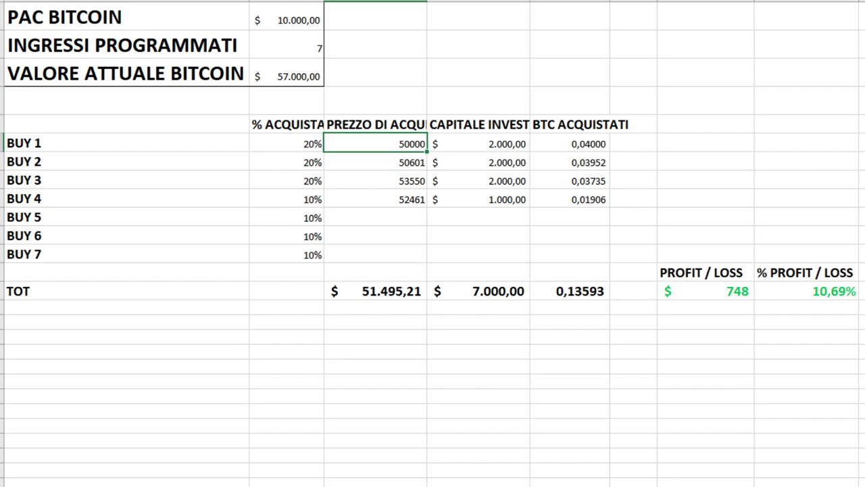
# Review the recalculated totals and profit/loss figures, and restore the BUY 1 purchase price to 30868.
pyautogui.press('Down')
pyautogui.press('Down')
pyautogui.press('Down')
pyautogui.press('Down')
pyautogui.press('Down')
pyautogui.press('Down')
pyautogui.press('Down')
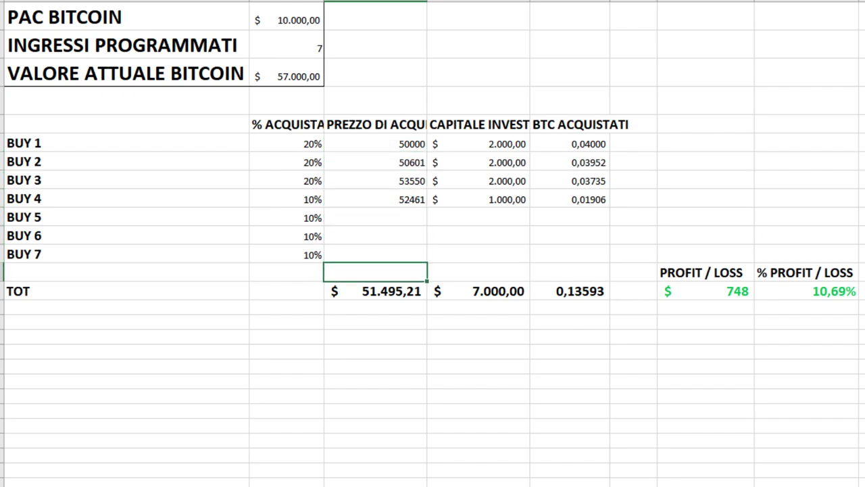
pyautogui.press('Right')
pyautogui.press('Right')
pyautogui.press('Right')
pyautogui.press('Right')
pyautogui.press('Up')
pyautogui.press('Up')
pyautogui.press('Up')
pyautogui.press('Up')
pyautogui.press('Up')
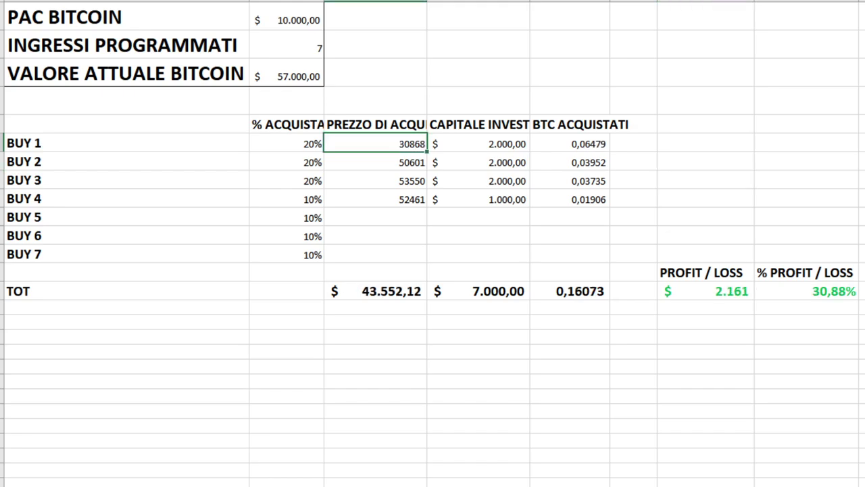
# Point out the empty purchase price cells of BUY 5 to BUY 7 and inspect the average price in the TOT row.
pyautogui.click(125, 381)
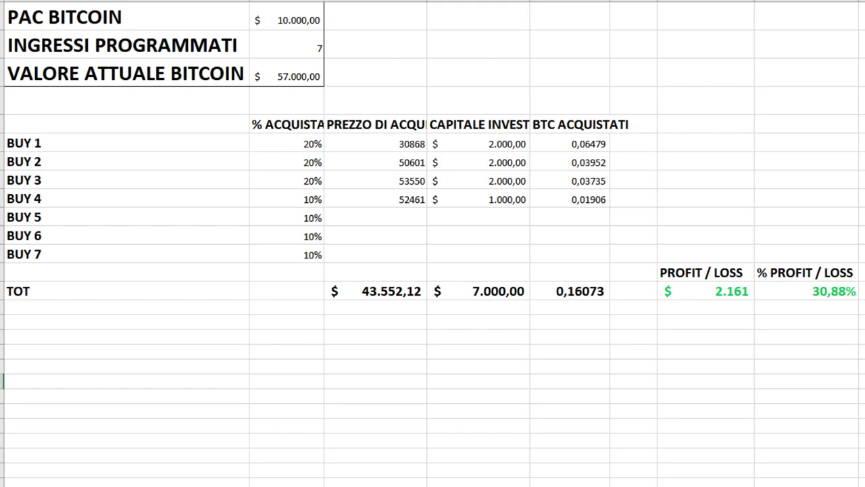
pyautogui.click(488, 271)
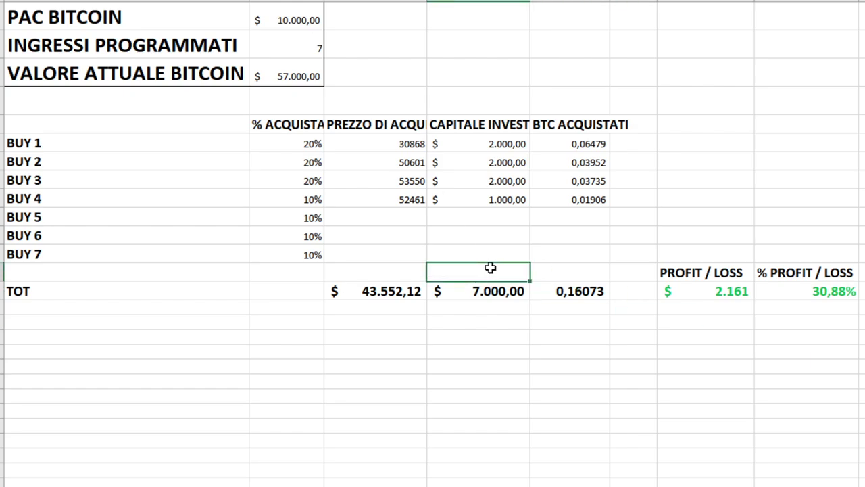
pyautogui.moveTo(405, 209); pyautogui.dragTo(411, 251)
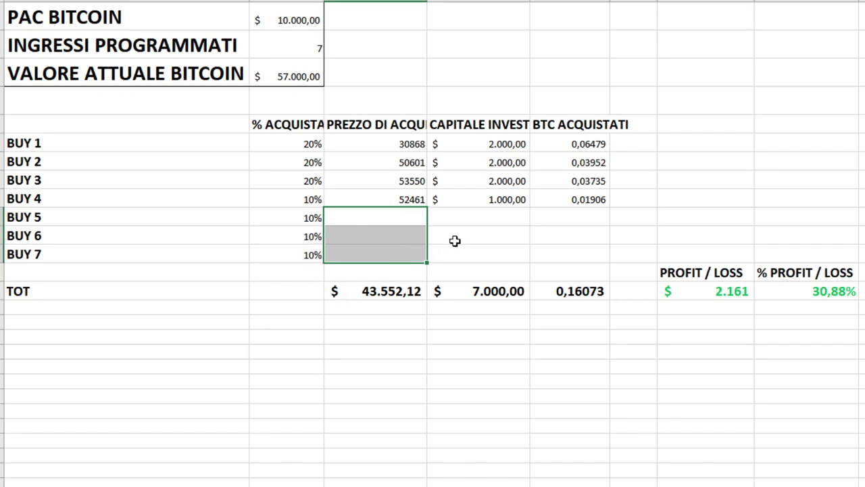
pyautogui.click(562, 392)
pyautogui.click(373, 290)
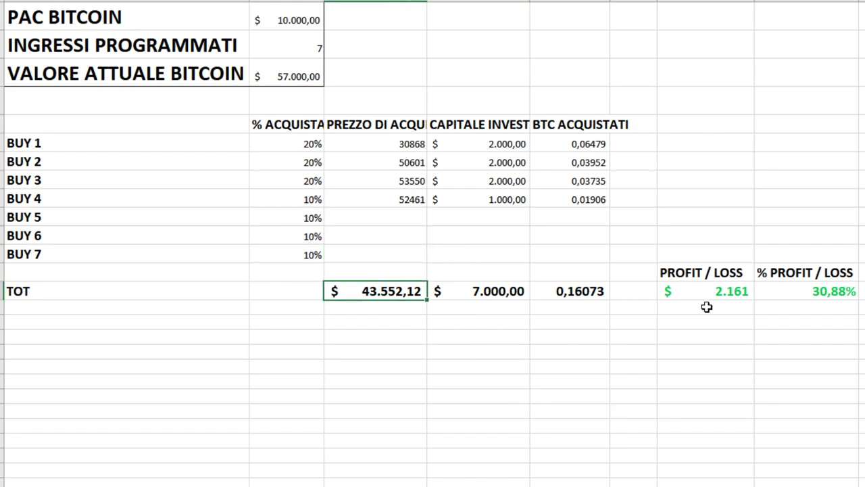